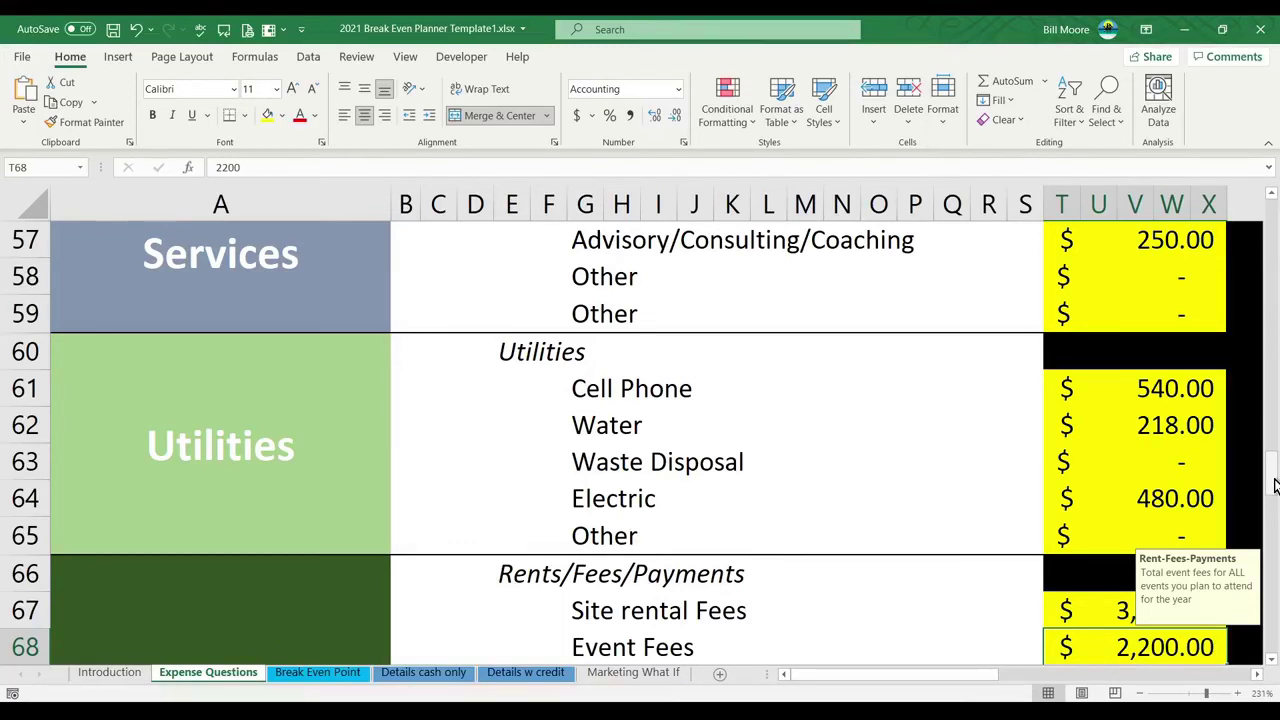
Review the annual Rents/Fees/Payments entries from Event Fees through Other payments, ending at Total Annual Fixed Costs
{"action": "key", "text": "Return"}
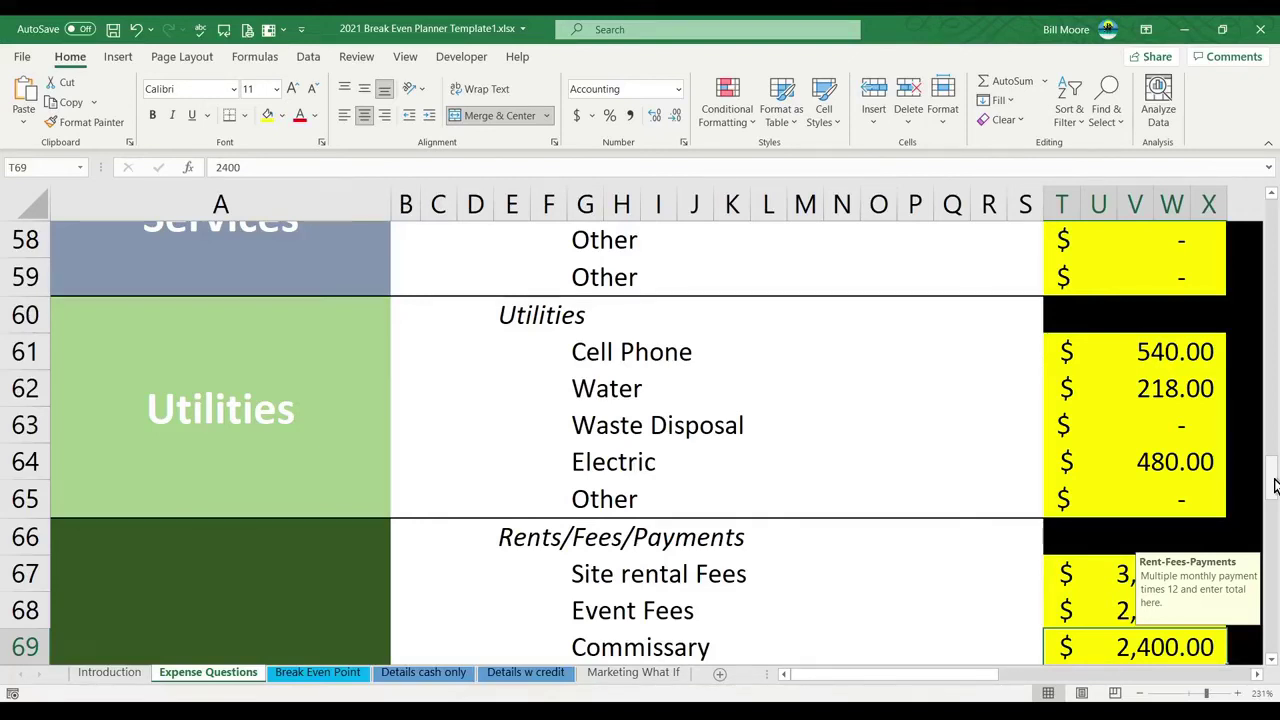
{"action": "key", "text": "Return"}
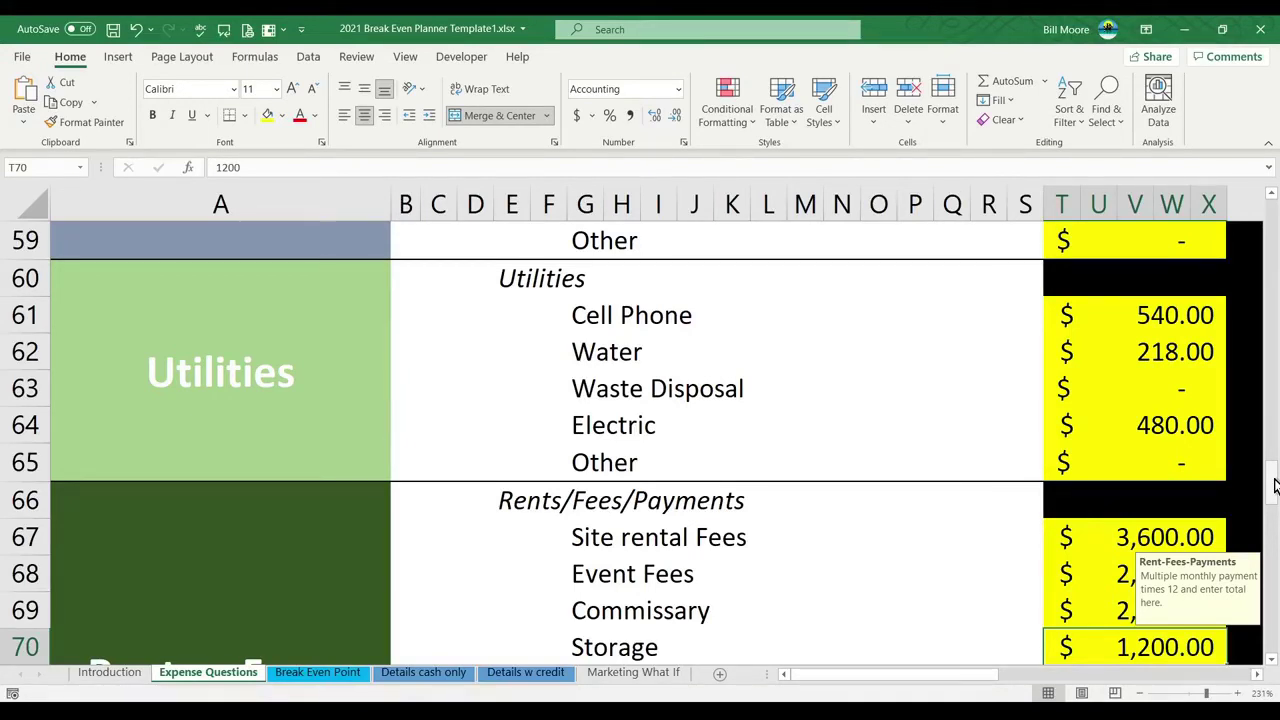
{"action": "key", "text": "Return"}
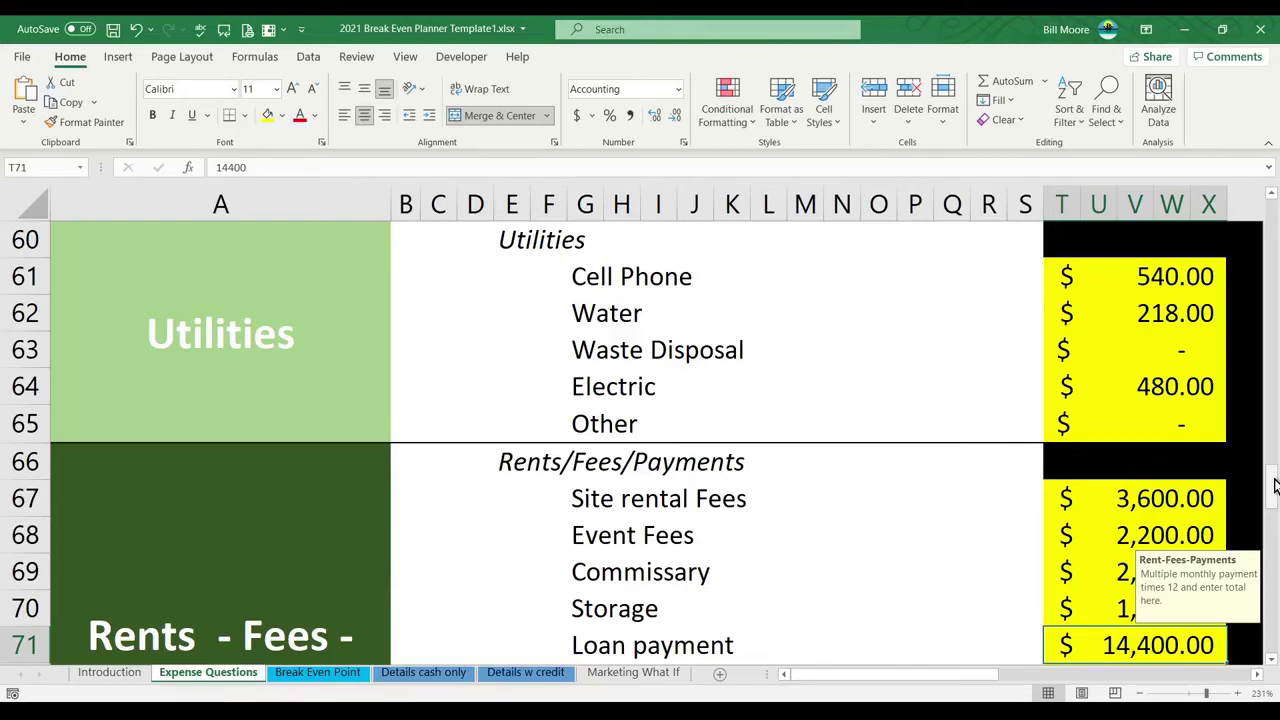
{"action": "key", "text": "Return"}
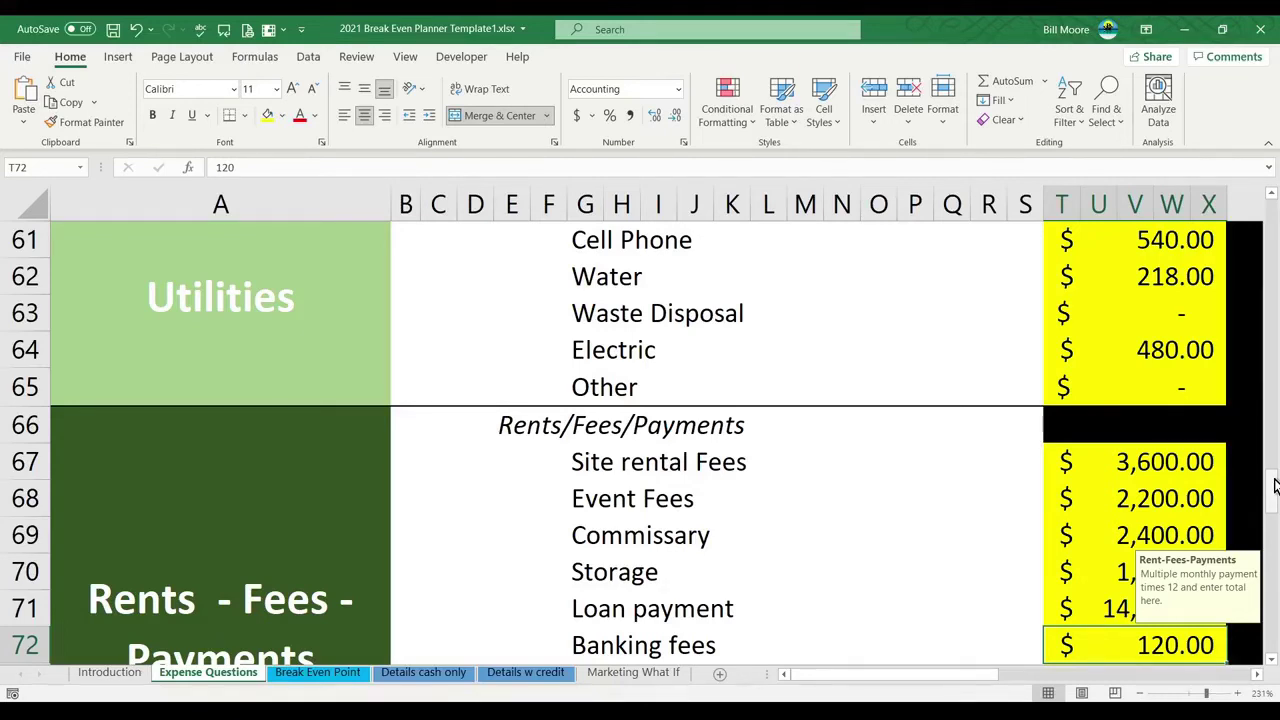
{"action": "key", "text": "Return"}
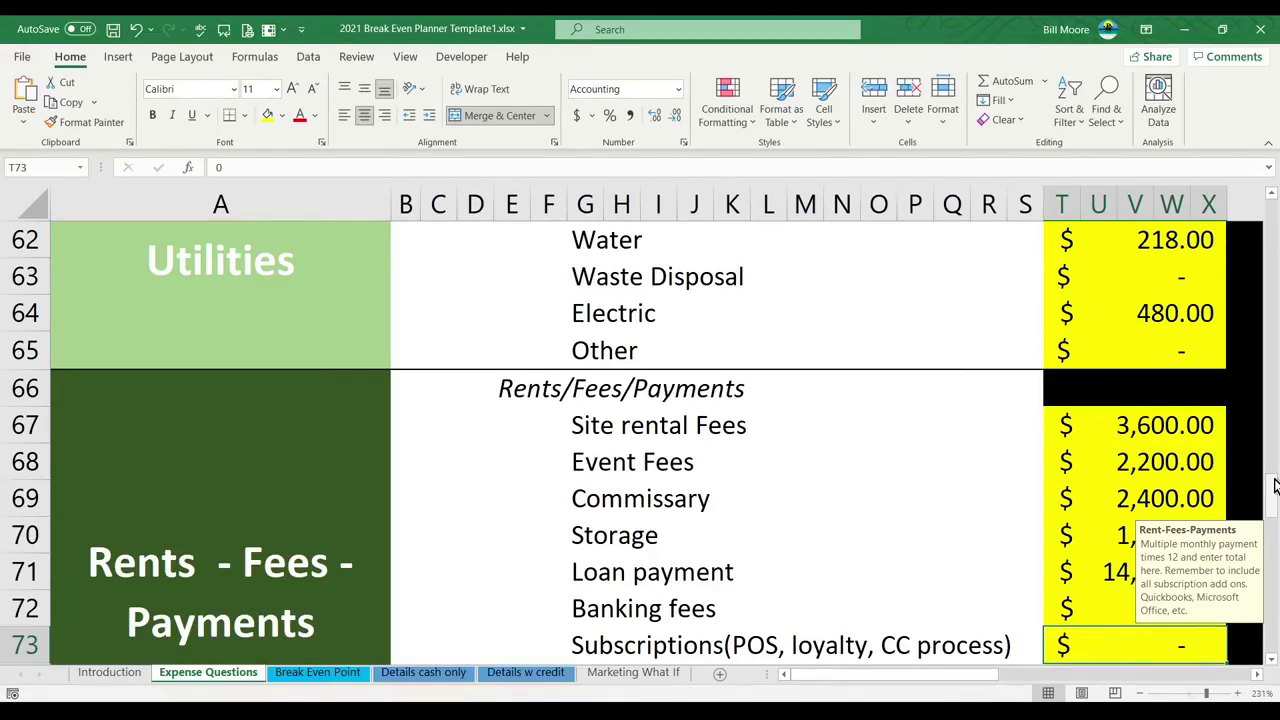
{"action": "key", "text": "Down"}
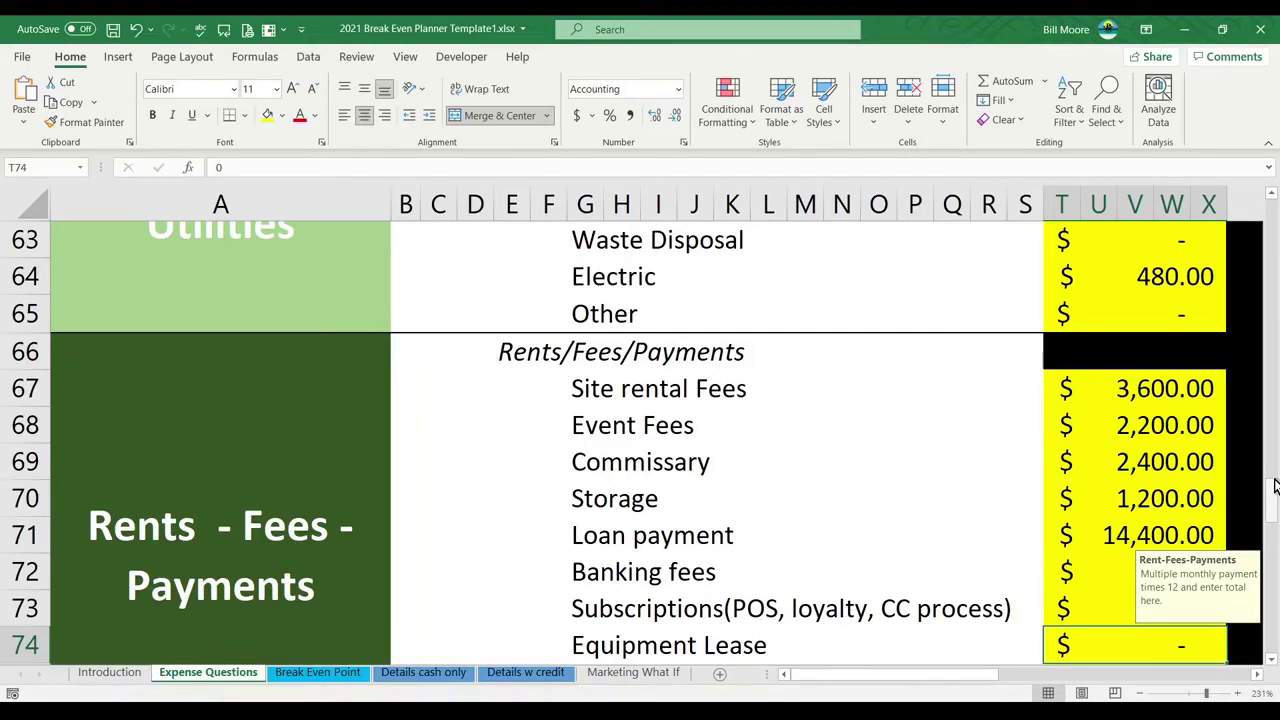
{"action": "scroll", "coordinate": [1275, 485], "scroll_direction": "down", "scroll_amount": 1}
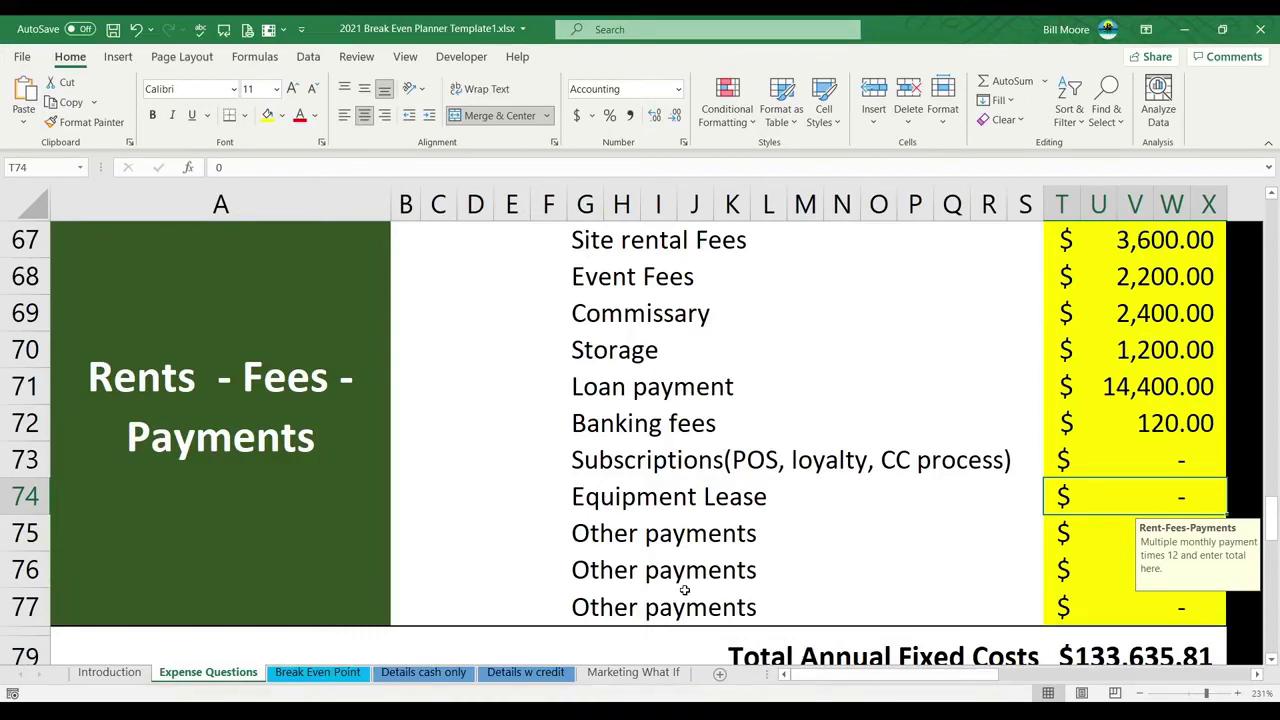
{"action": "key", "text": "Down"}
{"action": "key", "text": "Down"}
{"action": "key", "text": "Down"}
{"action": "key", "text": "Down"}
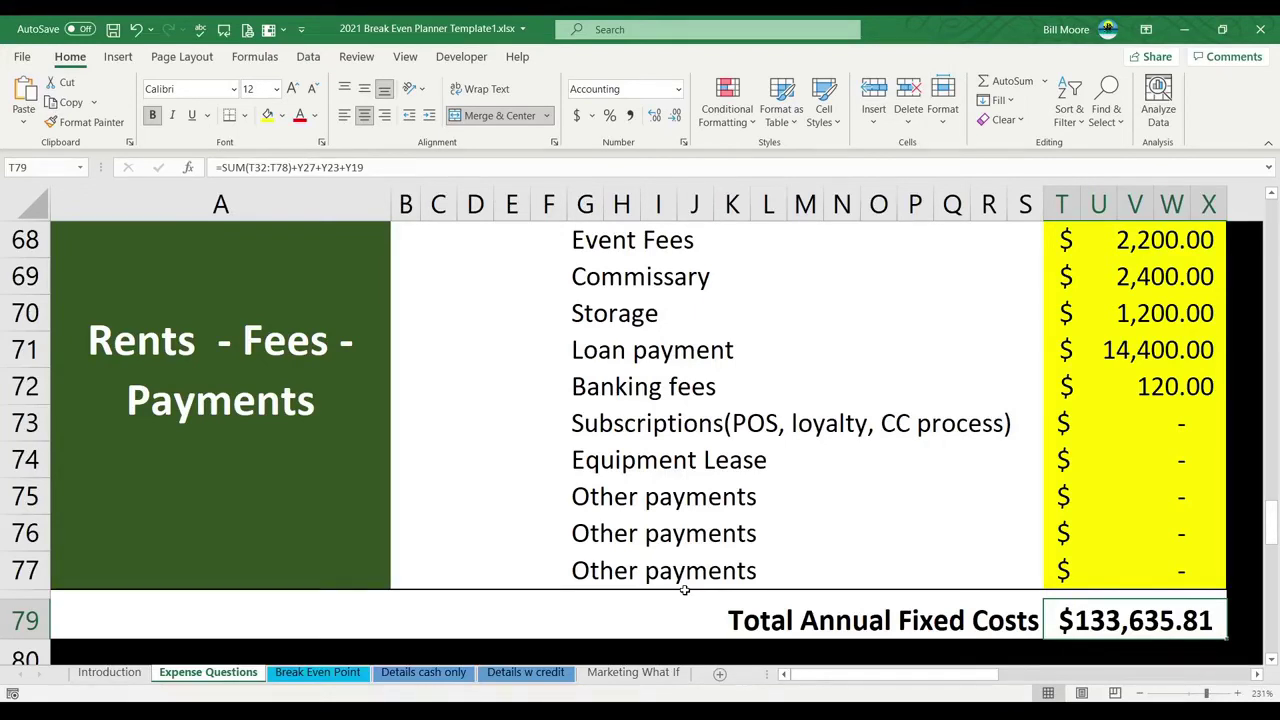
Review the variable cost percentages for food and paper, hourly labor and payroll taxes
{"action": "key", "text": "Down"}
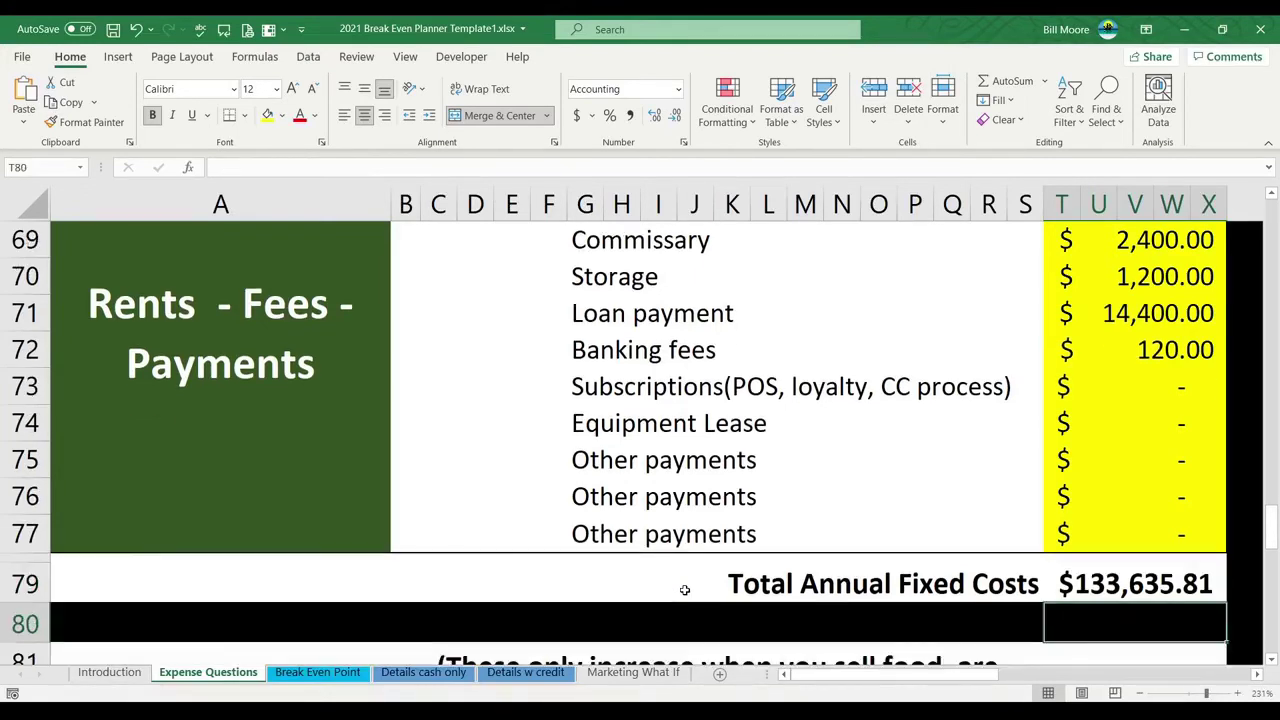
{"action": "key", "text": "Down"}
{"action": "key", "text": "Down"}
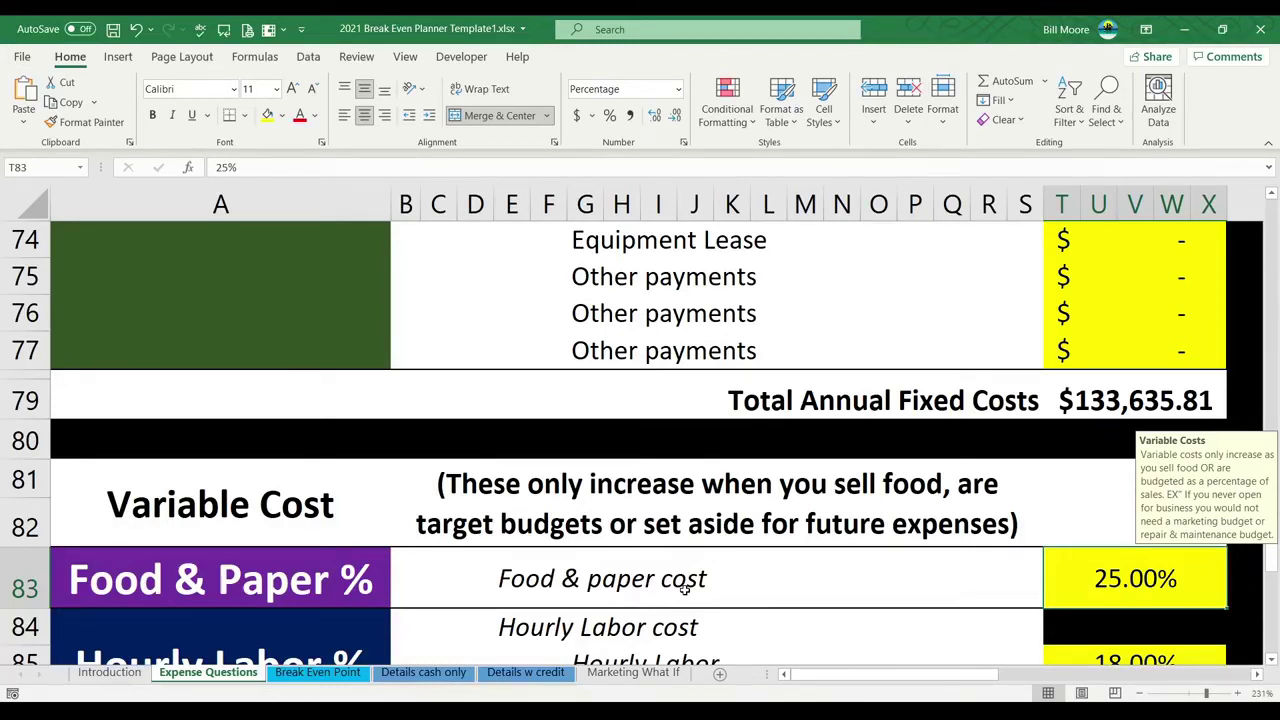
{"action": "scroll", "coordinate": [690, 580], "scroll_direction": "down", "scroll_amount": 2}
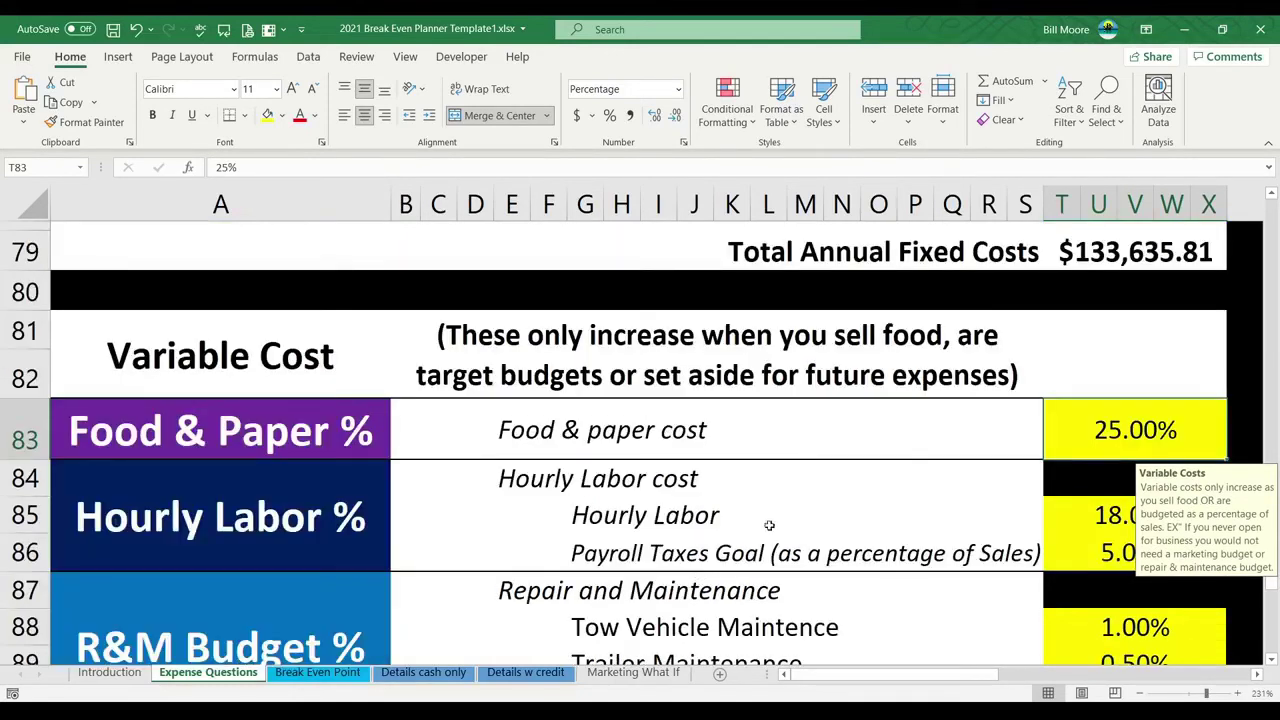
{"action": "left_click", "coordinate": [1067, 509]}
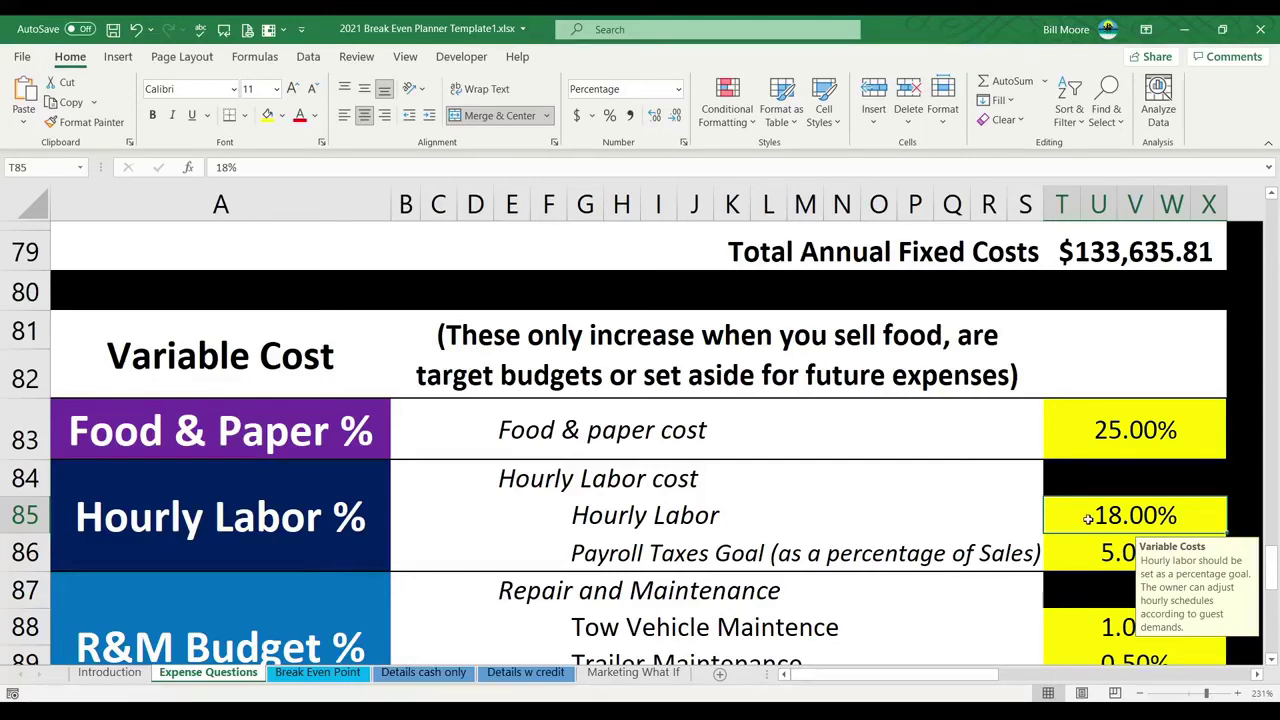
{"action": "scroll", "coordinate": [1088, 518], "scroll_direction": "down", "scroll_amount": 1}
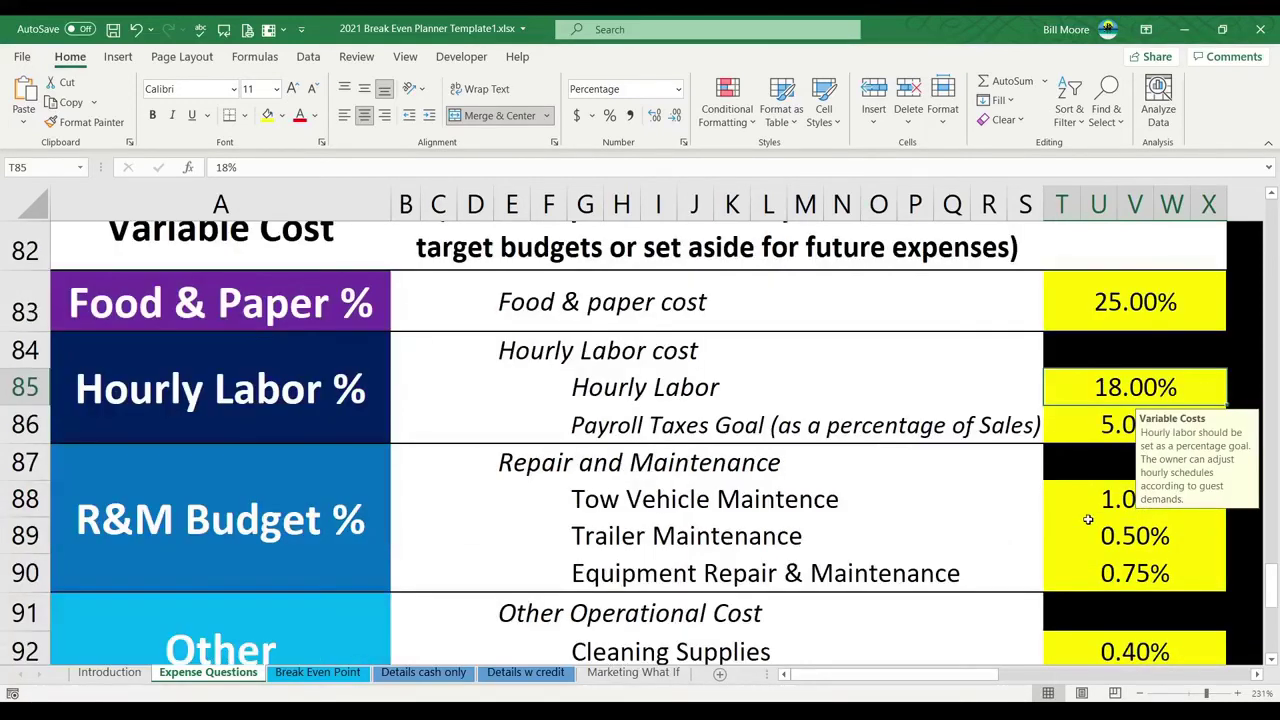
{"action": "left_click", "coordinate": [1077, 422]}
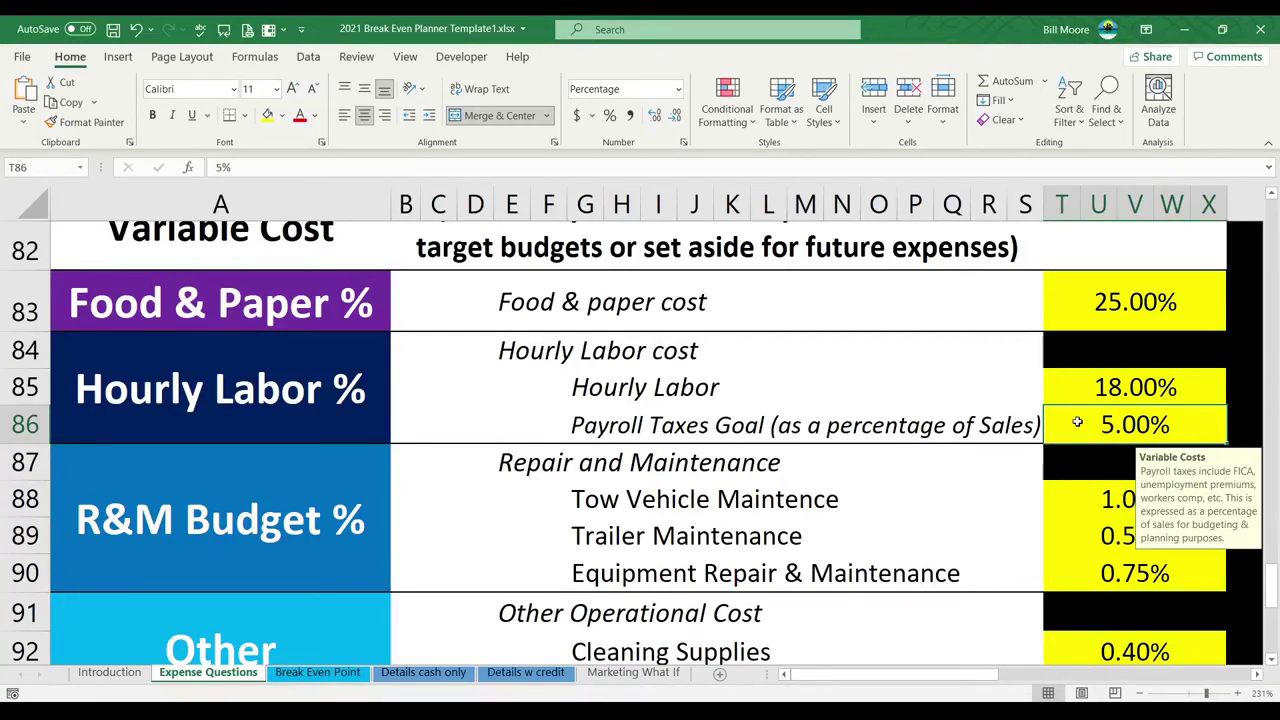
Review the repair and maintenance budget percentages for the tow vehicle, trailer and equipment
{"action": "key", "text": "Return"}
{"action": "key", "text": "Return"}
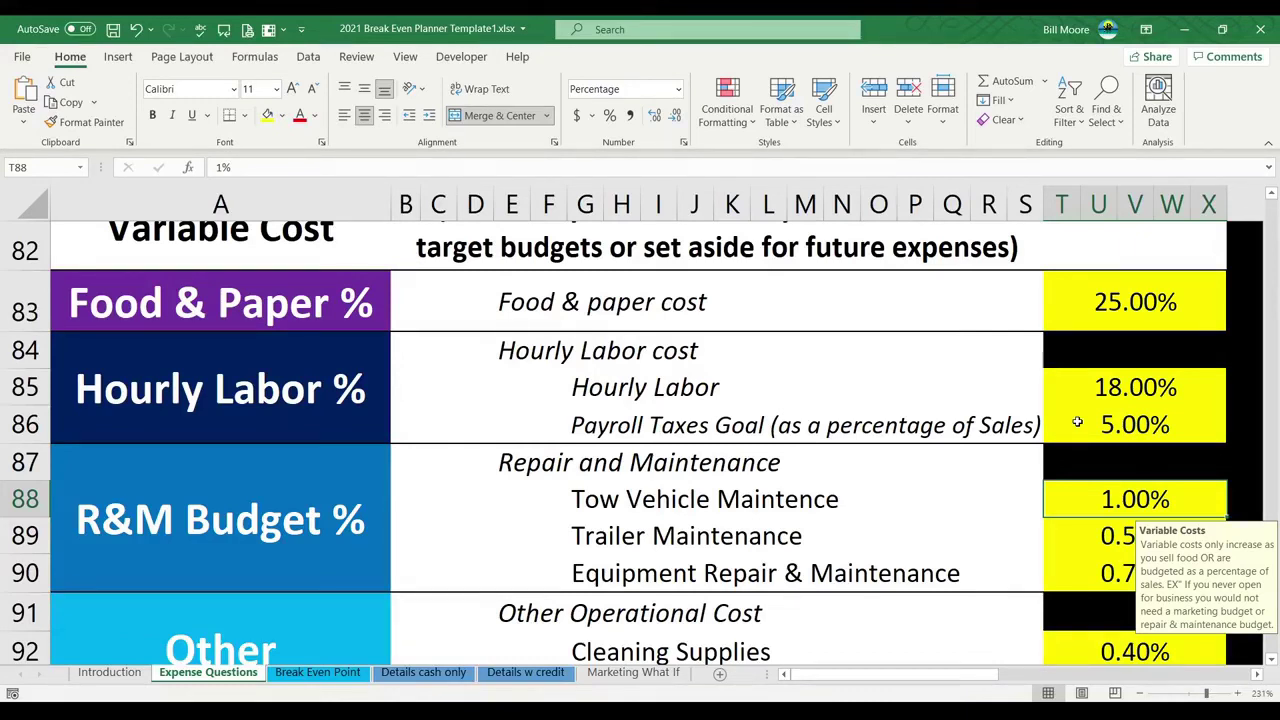
{"action": "key", "text": "Return"}
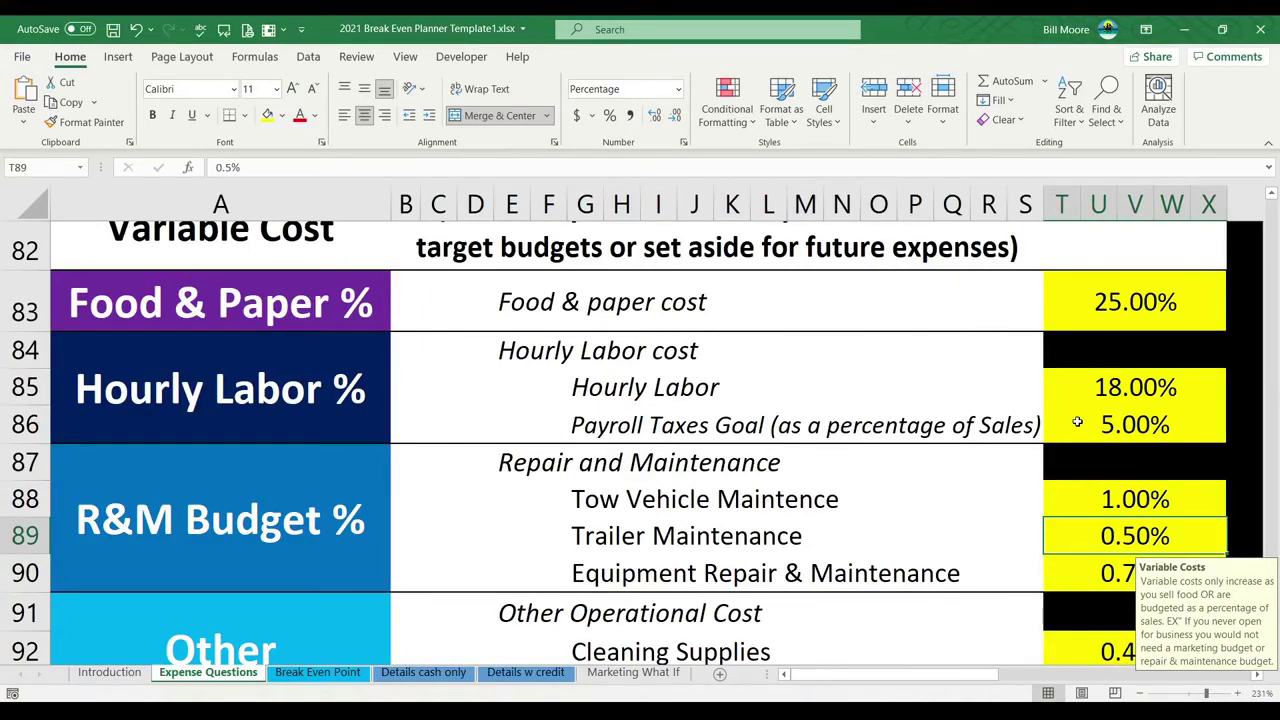
{"action": "key", "text": "Down"}
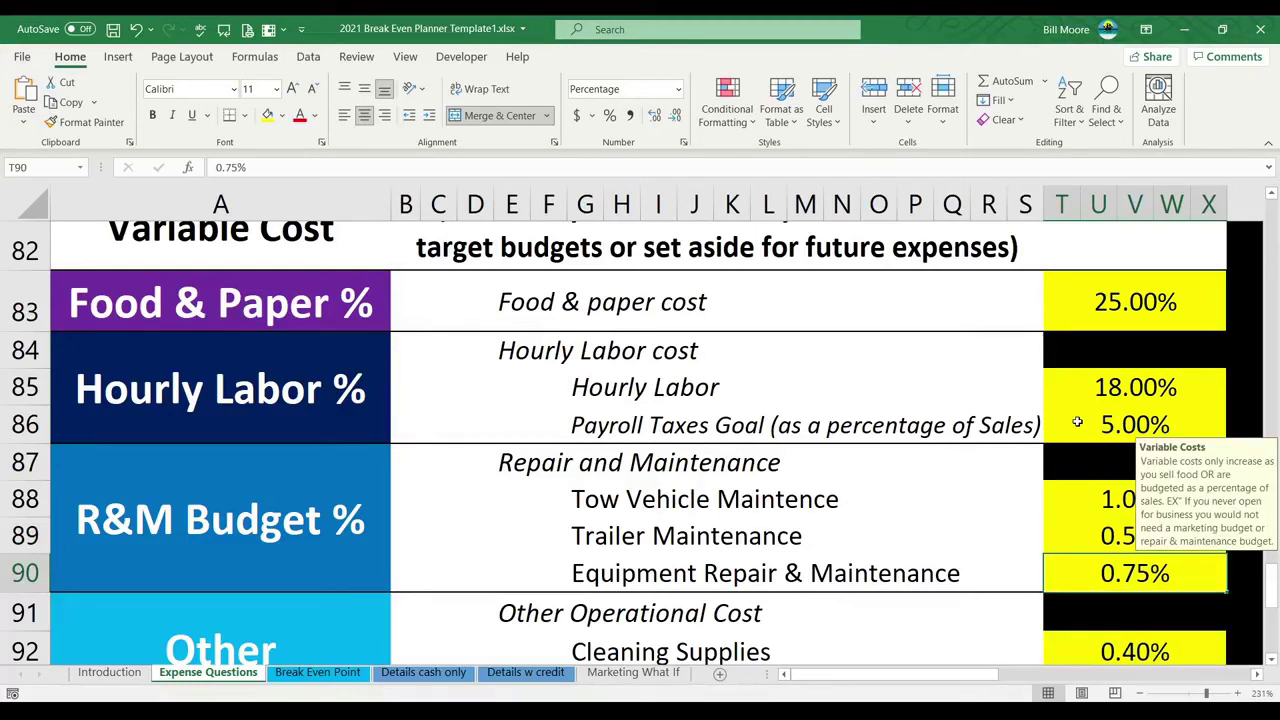
{"action": "key", "text": "Up"}
{"action": "key", "text": "Up"}
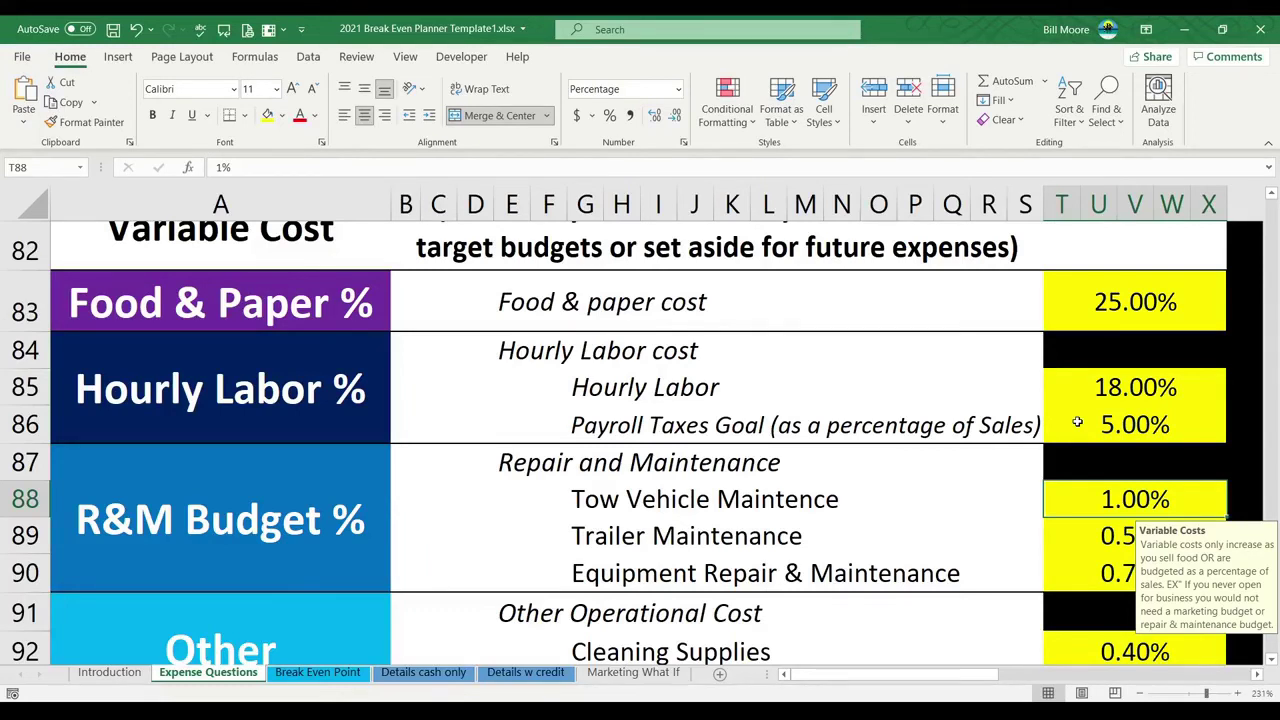
Review the other operational budget percentages from Cleaning Supplies down through the Marketing Budget and Total Variable Expenses
{"action": "scroll", "coordinate": [1077, 422], "scroll_direction": "down", "scroll_amount": 1}
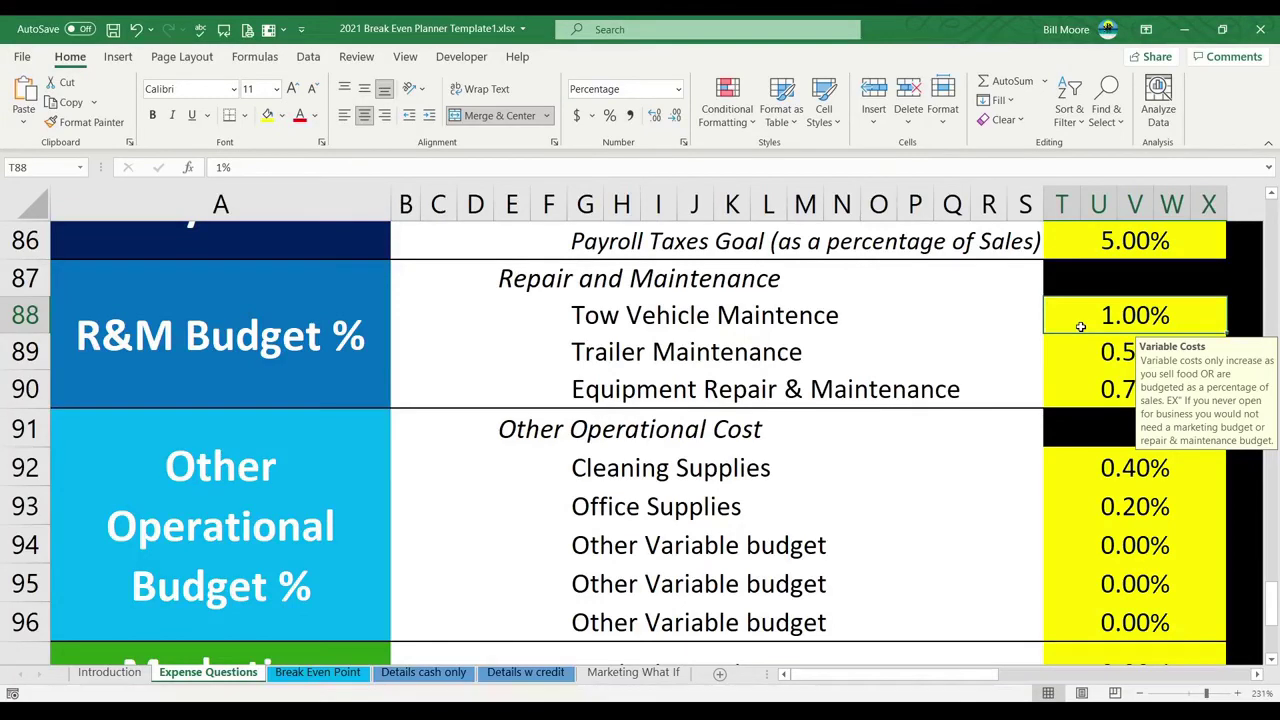
{"action": "key", "text": "Down"}
{"action": "key", "text": "Down"}
{"action": "key", "text": "Down"}
{"action": "key", "text": "Down"}
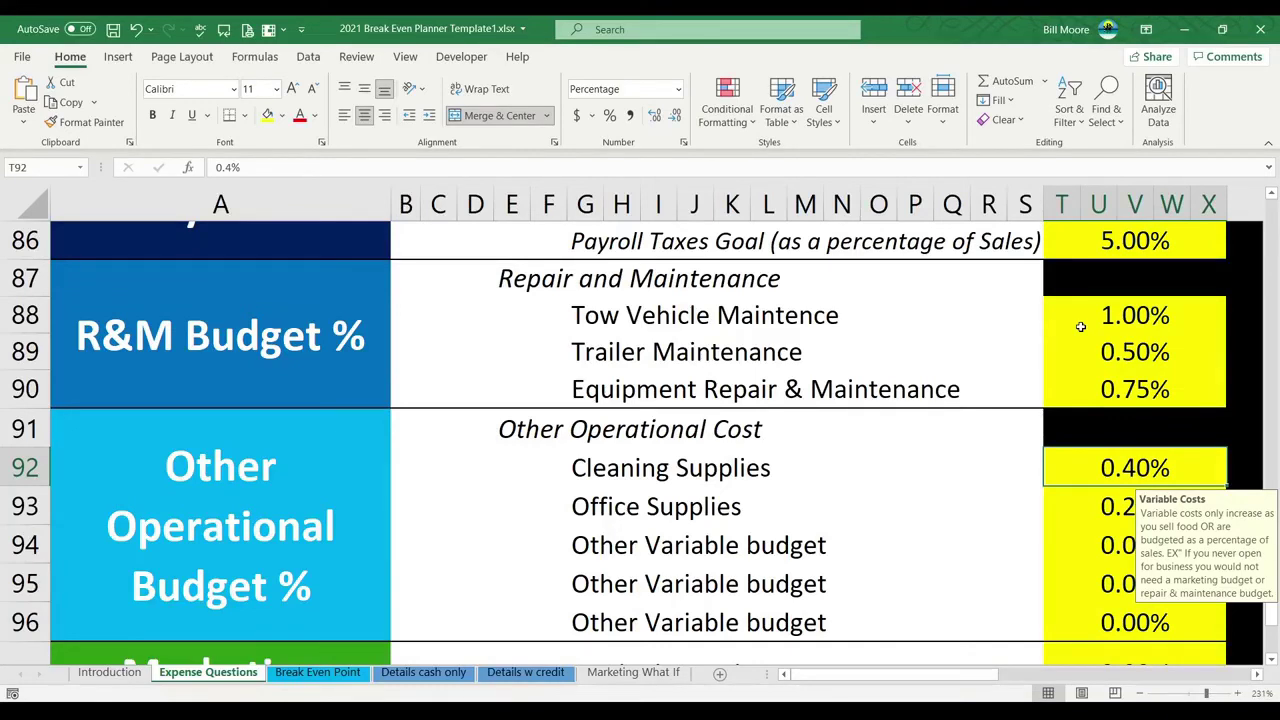
{"action": "key", "text": "Down"}
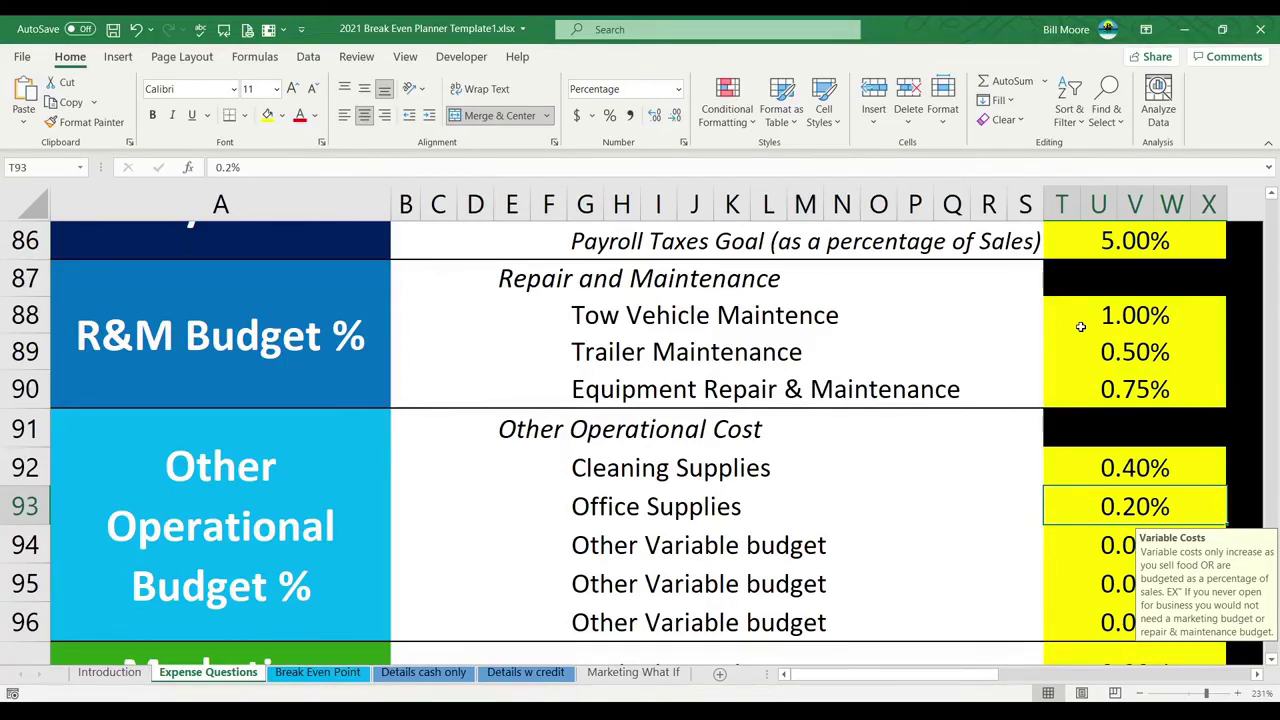
{"action": "key", "text": "Down"}
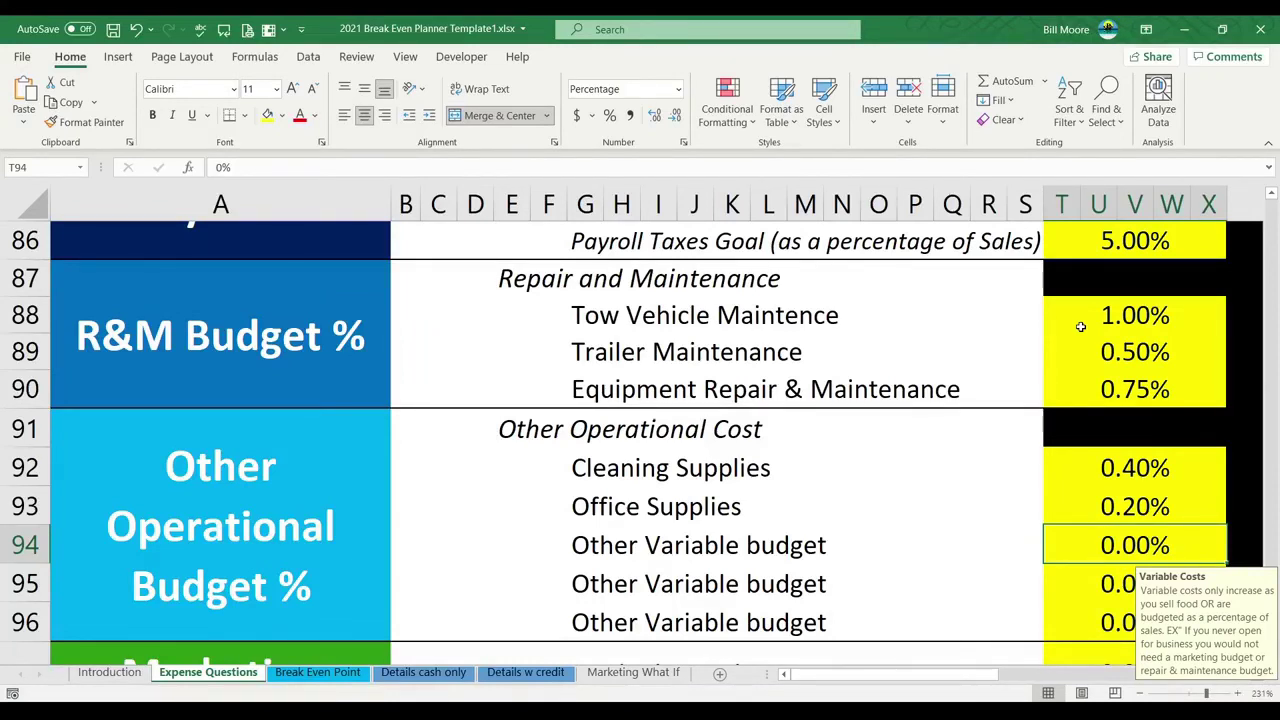
{"action": "key", "text": "Down"}
{"action": "key", "text": "Down"}
{"action": "key", "text": "Down"}
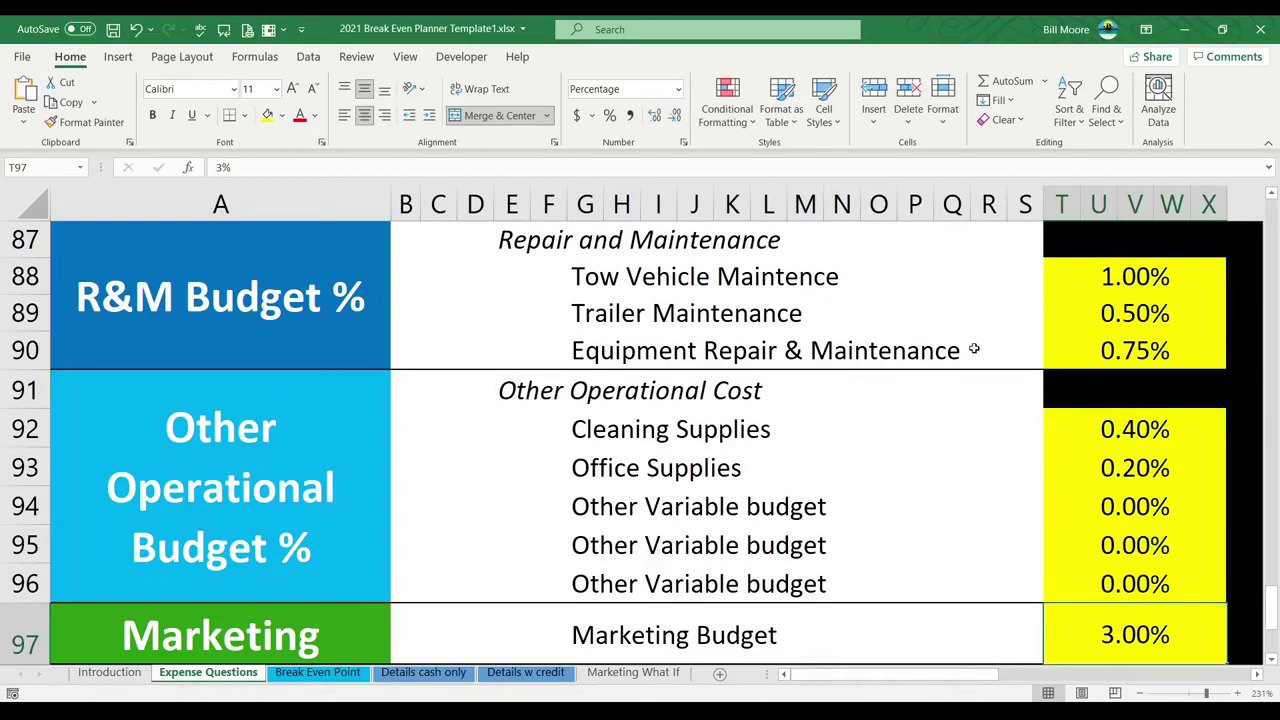
{"action": "scroll", "coordinate": [973, 349], "scroll_direction": "down", "scroll_amount": 2}
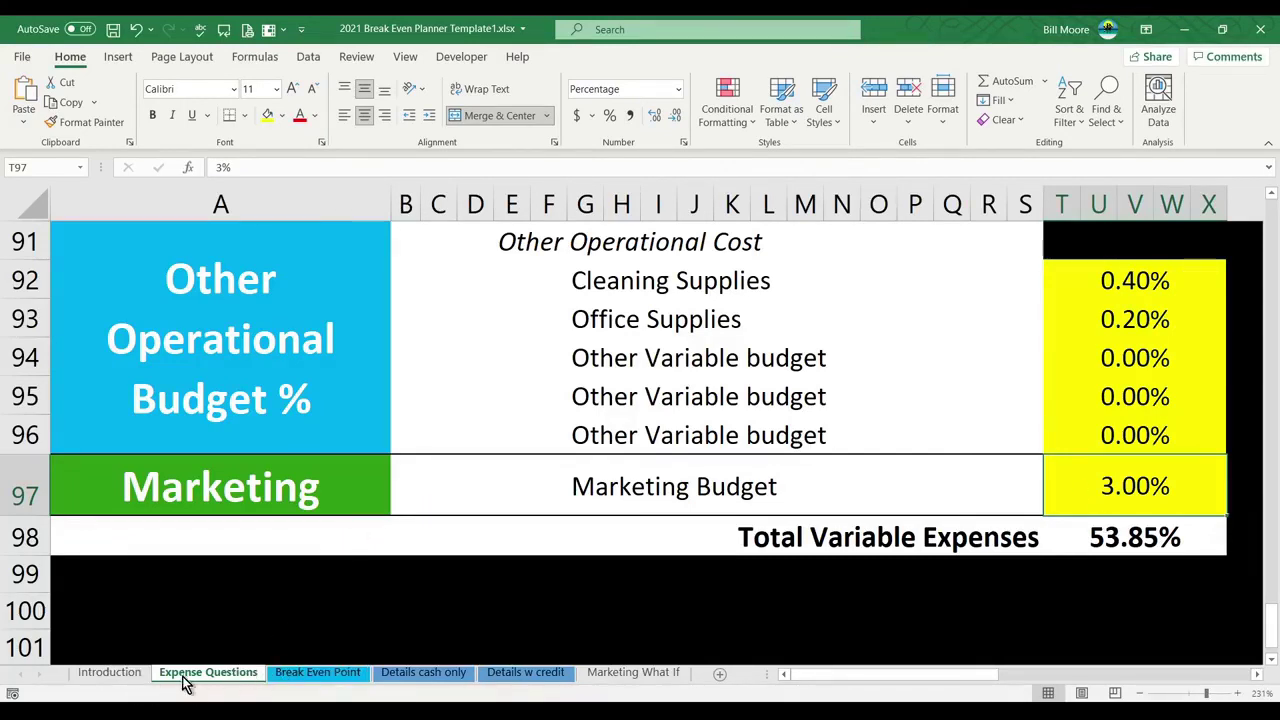
View the Break Even Point sheet, and examine the cost breakdown on the Details cash only sheet
{"action": "left_click", "coordinate": [317, 672]}
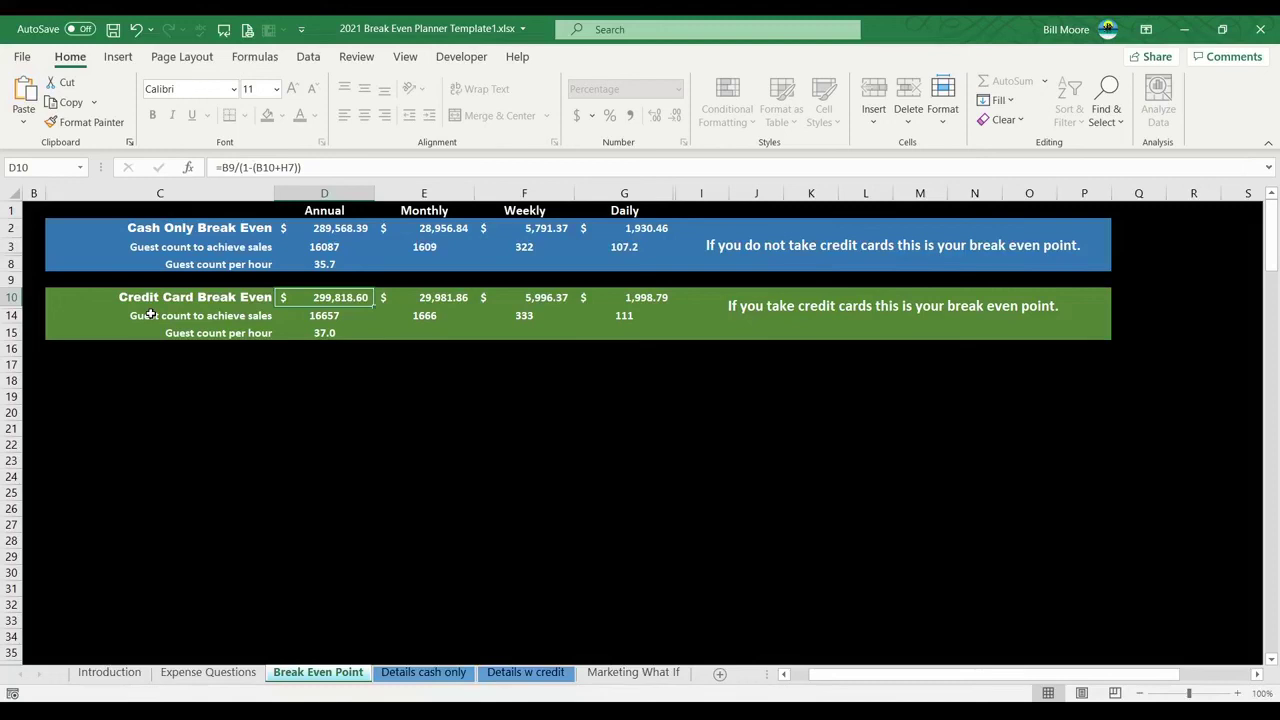
{"action": "left_click", "coordinate": [422, 676]}
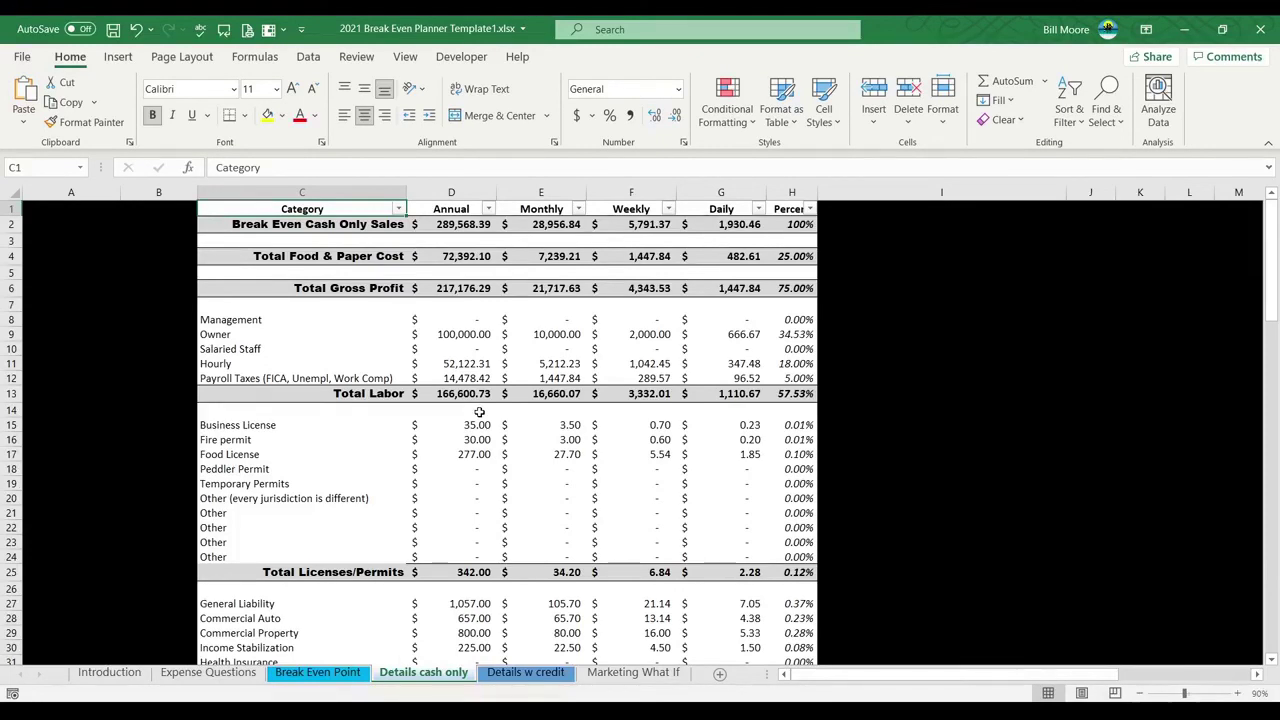
{"action": "scroll", "coordinate": [479, 412], "scroll_direction": "down", "scroll_amount": 1}
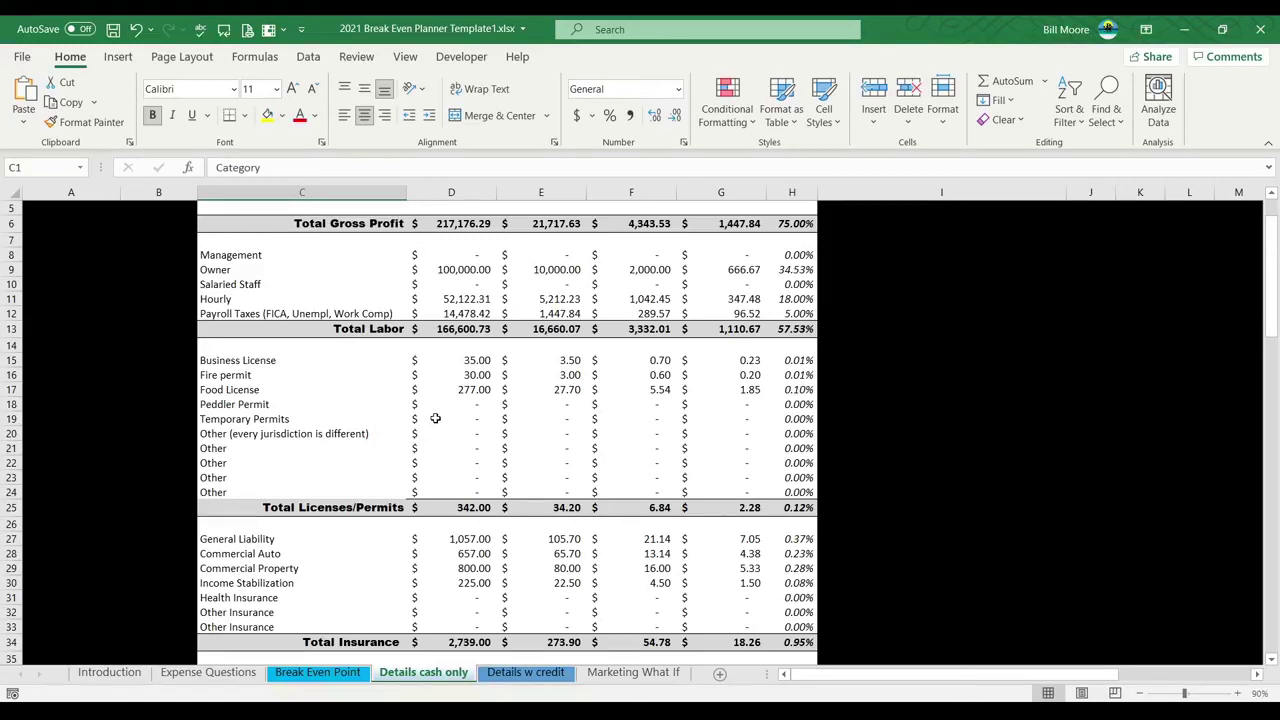
{"action": "scroll", "coordinate": [435, 418], "scroll_direction": "up", "scroll_amount": 1}
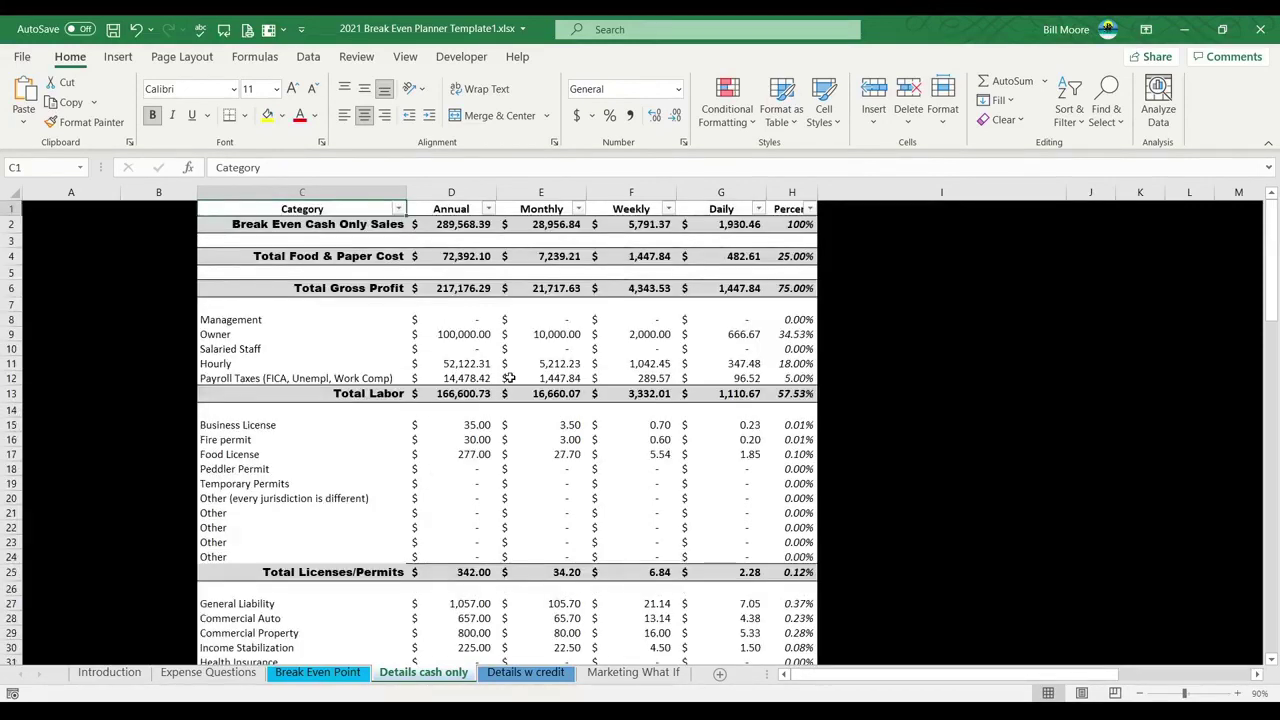
Compare the Details w credit sheet with the Details cash only sheet, ending on Details w credit
{"action": "left_click", "coordinate": [525, 672]}
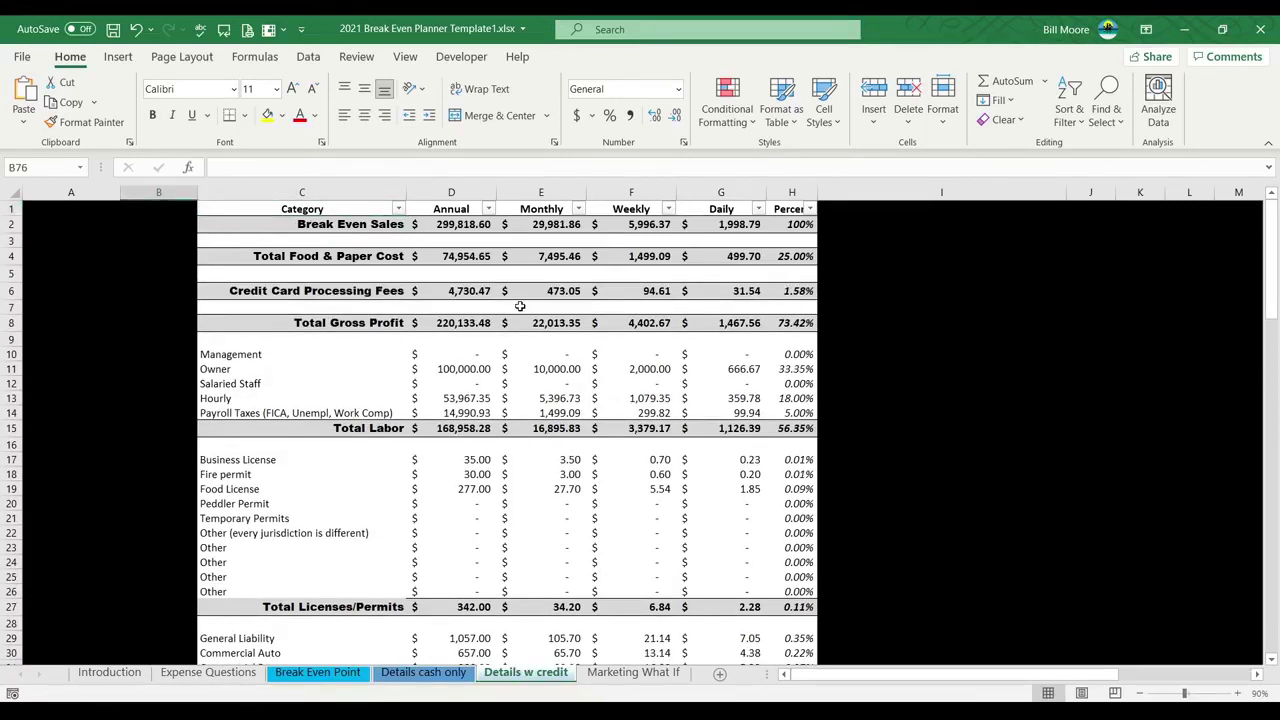
{"action": "left_click", "coordinate": [439, 684]}
{"action": "left_click", "coordinate": [512, 684]}
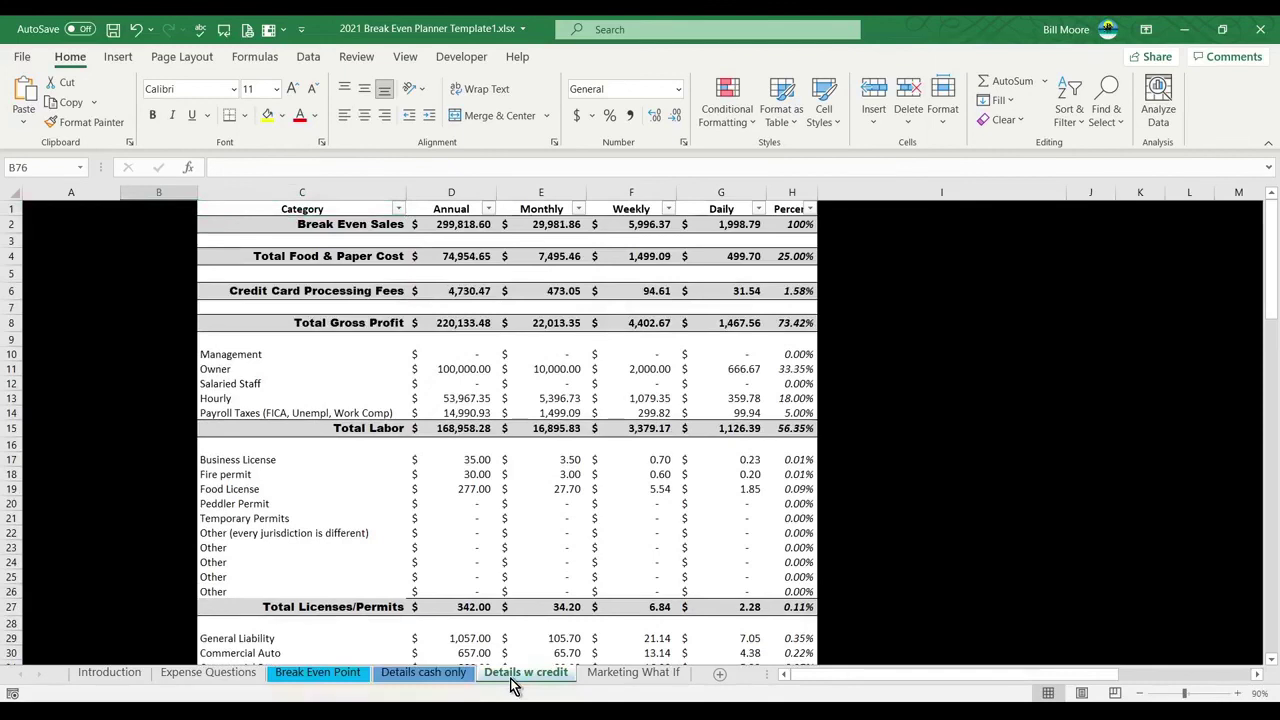